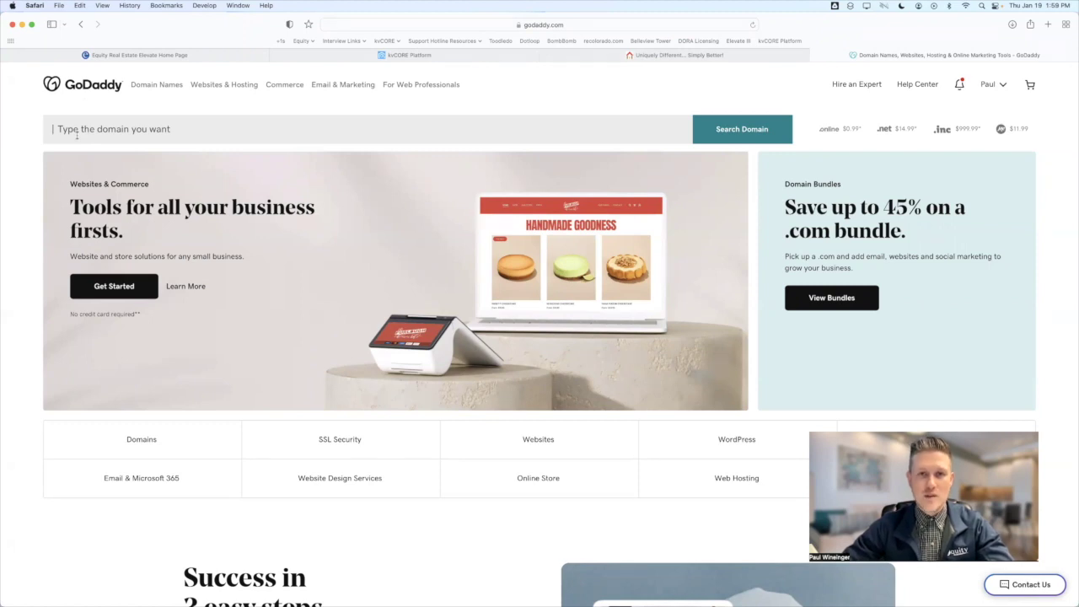
# Search GoDaddy for PaulsColoradoProperties.com to check whether it is available.
pyautogui.write('Pauls')
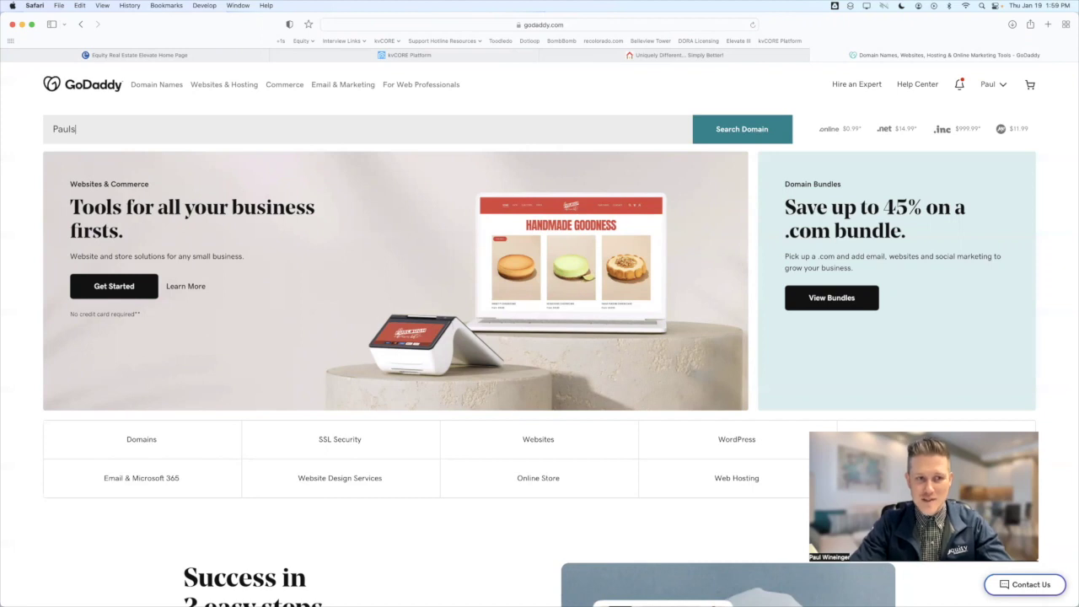
pyautogui.write('ColoradoProperties.com')
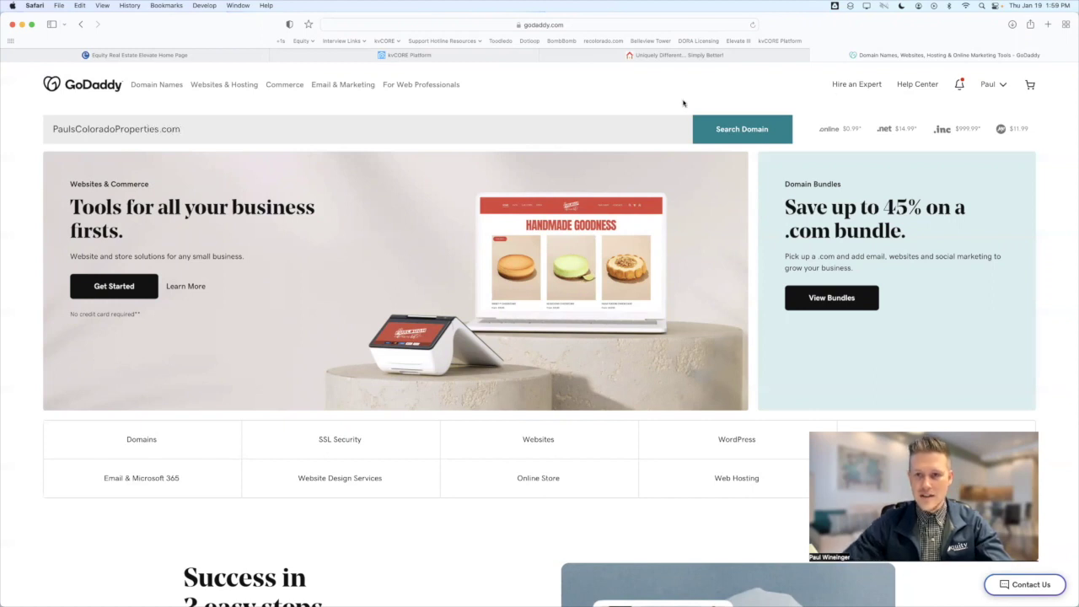
pyautogui.click(731, 130)
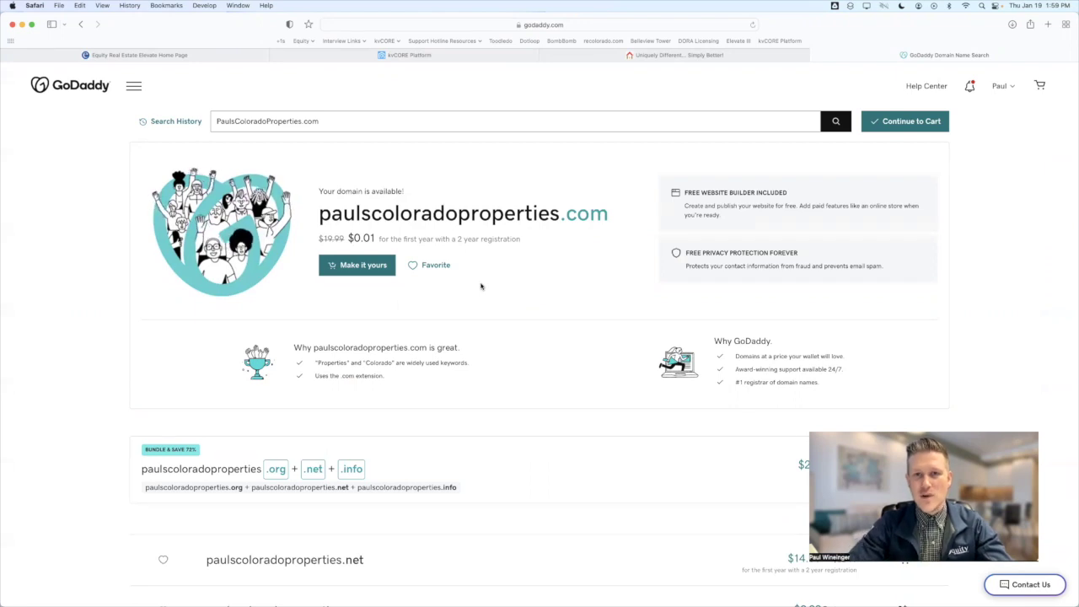
# Compare the agent's Equity real estate website with the GoDaddy domain search results.
pyautogui.click(638, 56)
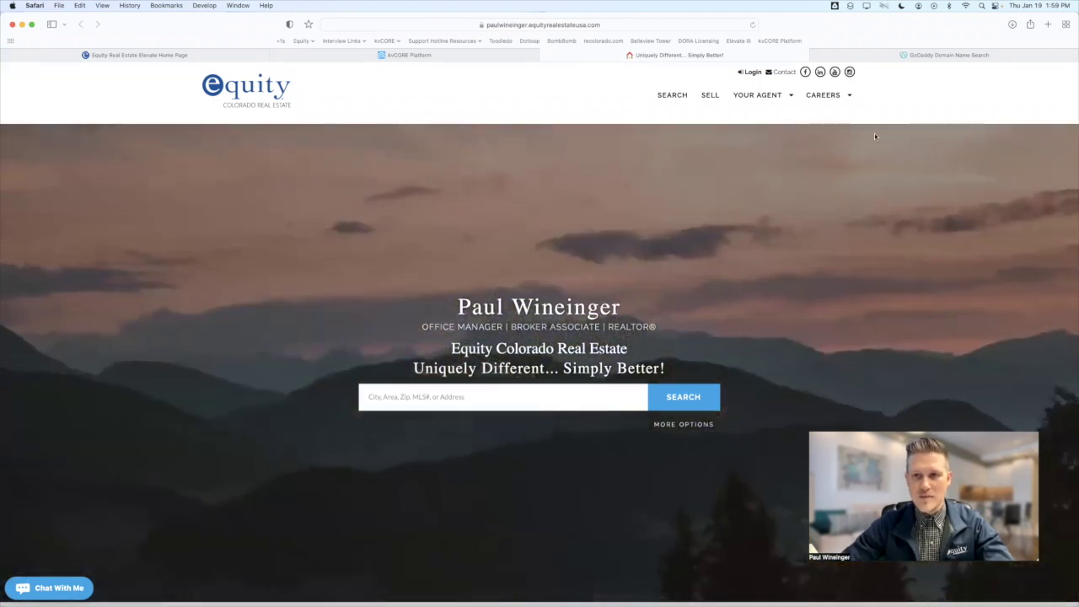
pyautogui.click(944, 55)
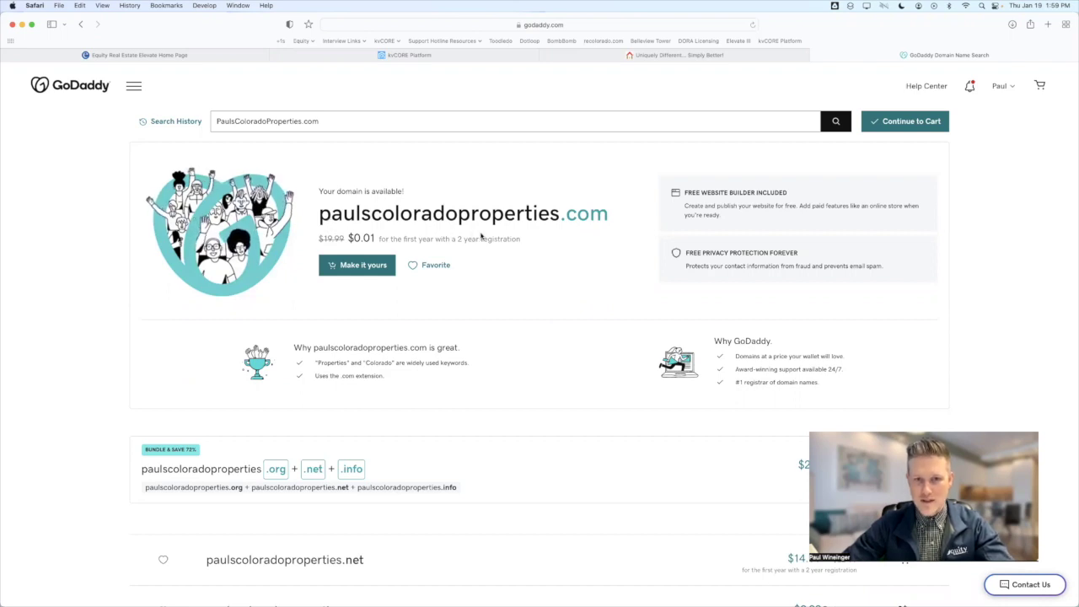
pyautogui.click(674, 55)
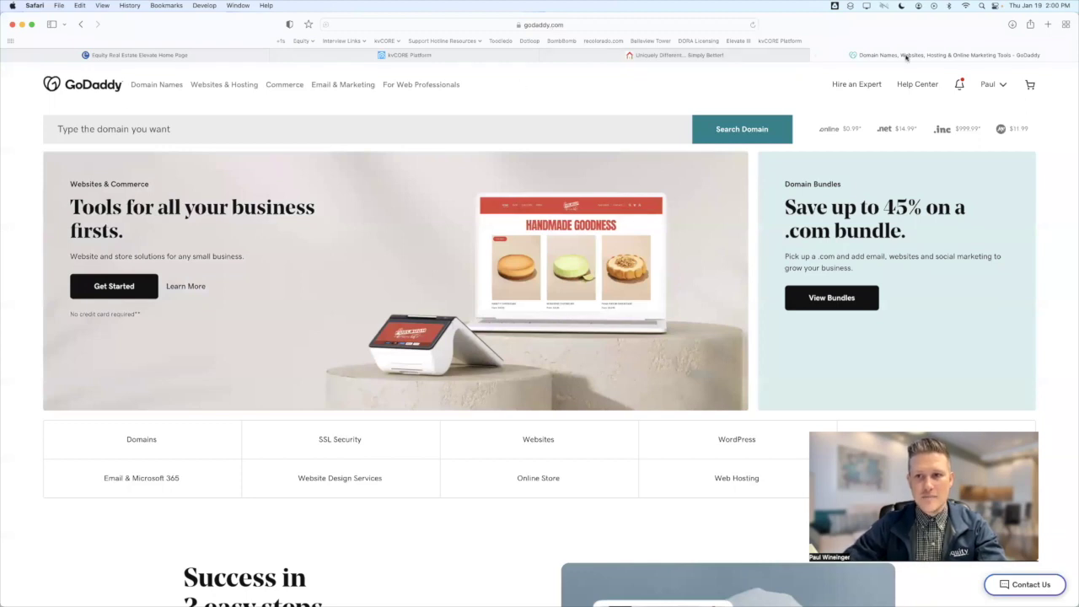
# Go to My Products from the account menu and scroll down to the Domains list.
pyautogui.click(1000, 87)
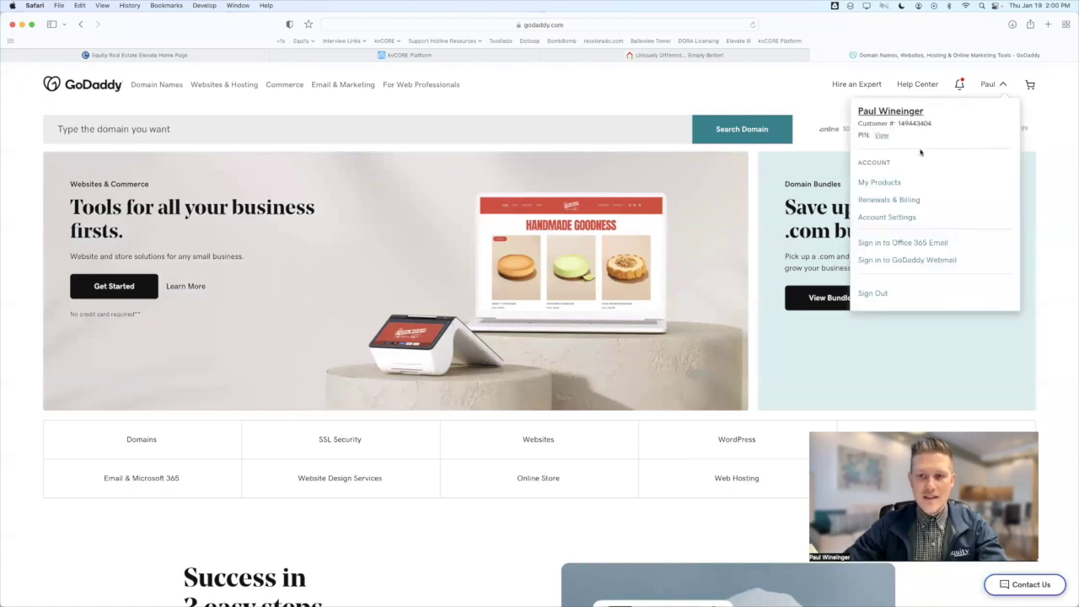
pyautogui.click(875, 185)
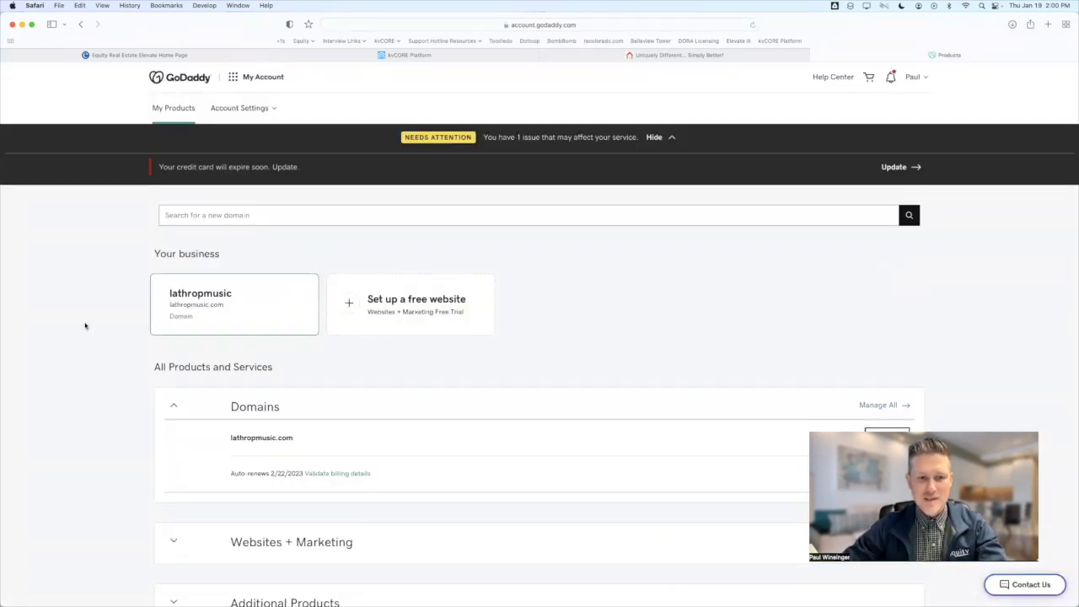
pyautogui.scroll(-2, 32, 294)
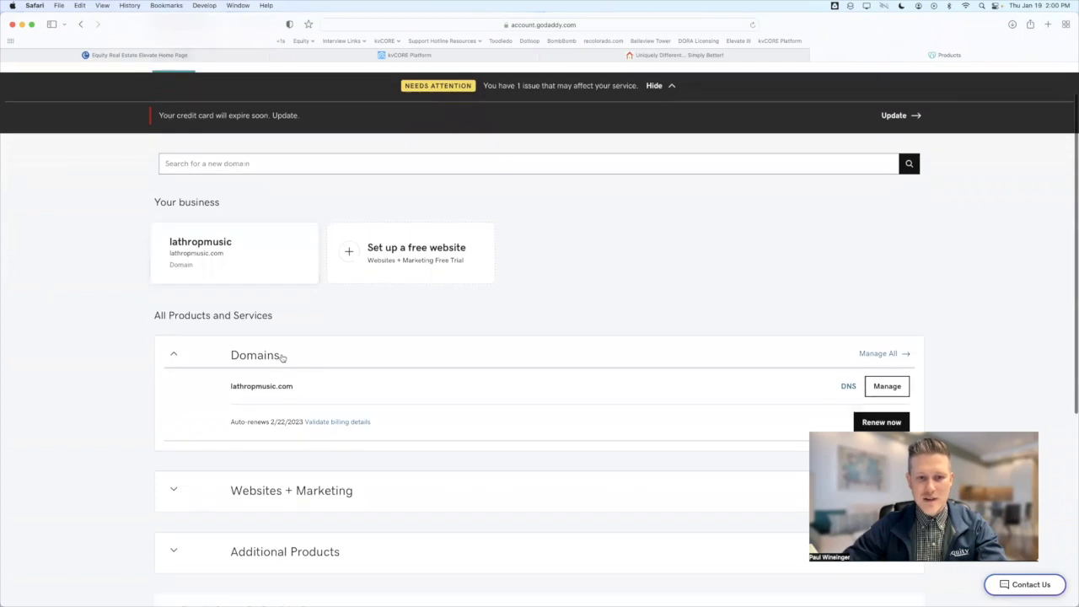
pyautogui.scroll(-2, 282, 360)
pyautogui.scroll(-2, 254, 360)
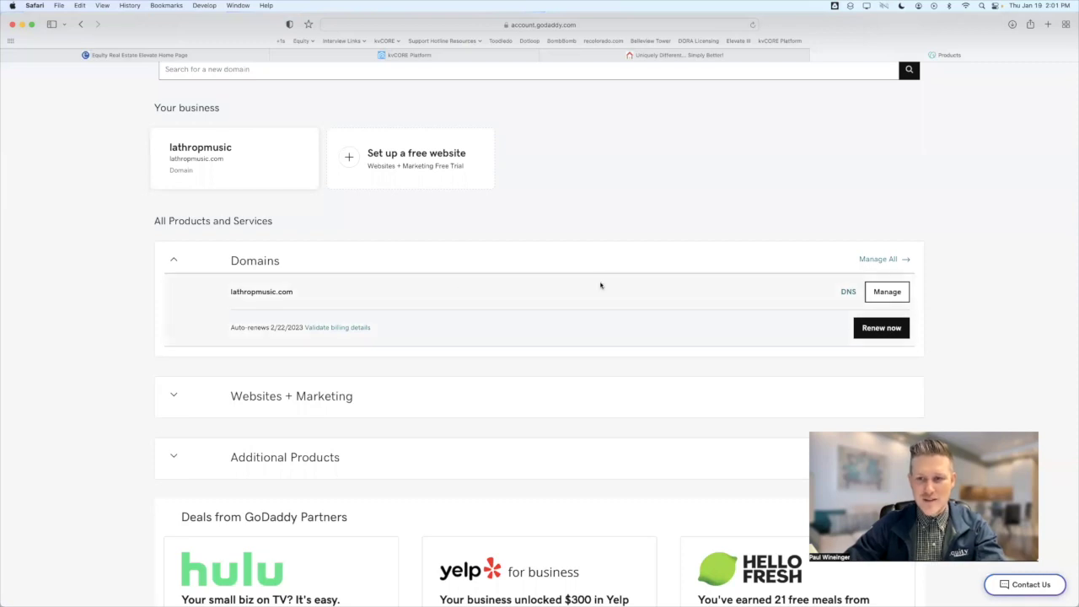
# Manage lathropmusic.com and start Connect My Site to see its destination and forwarding options.
pyautogui.click(889, 293)
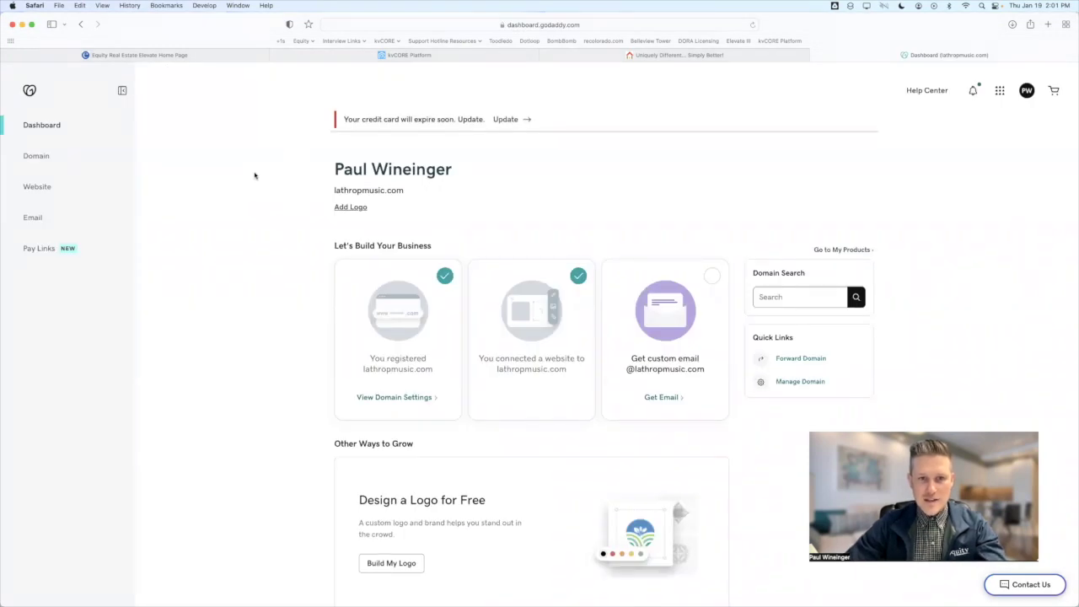
pyautogui.scroll(-2, 254, 175)
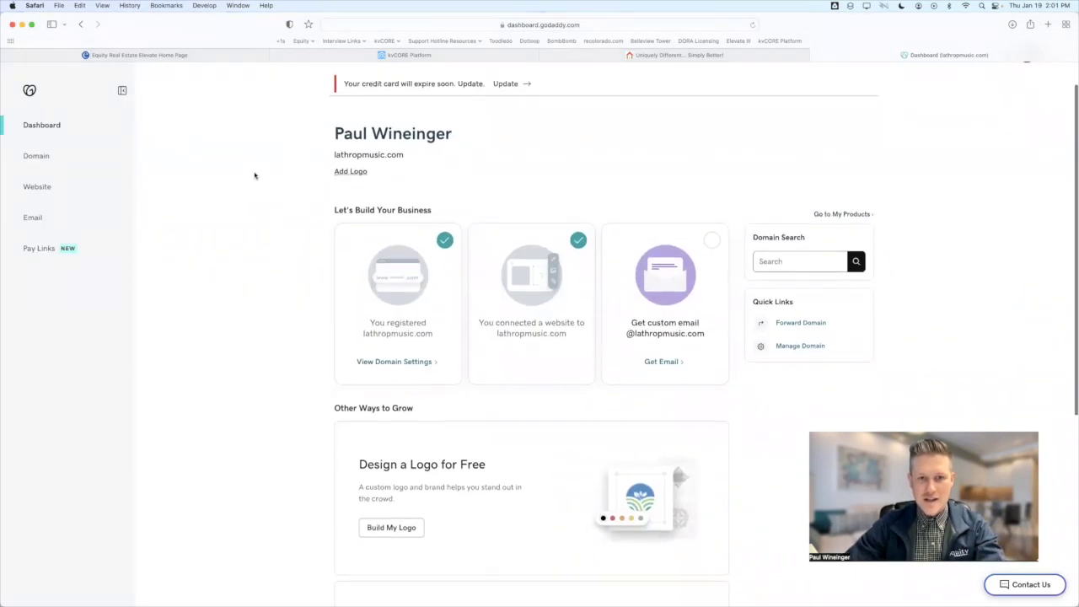
pyautogui.scroll(-4, 277, 175)
pyautogui.scroll(-10, 276, 175)
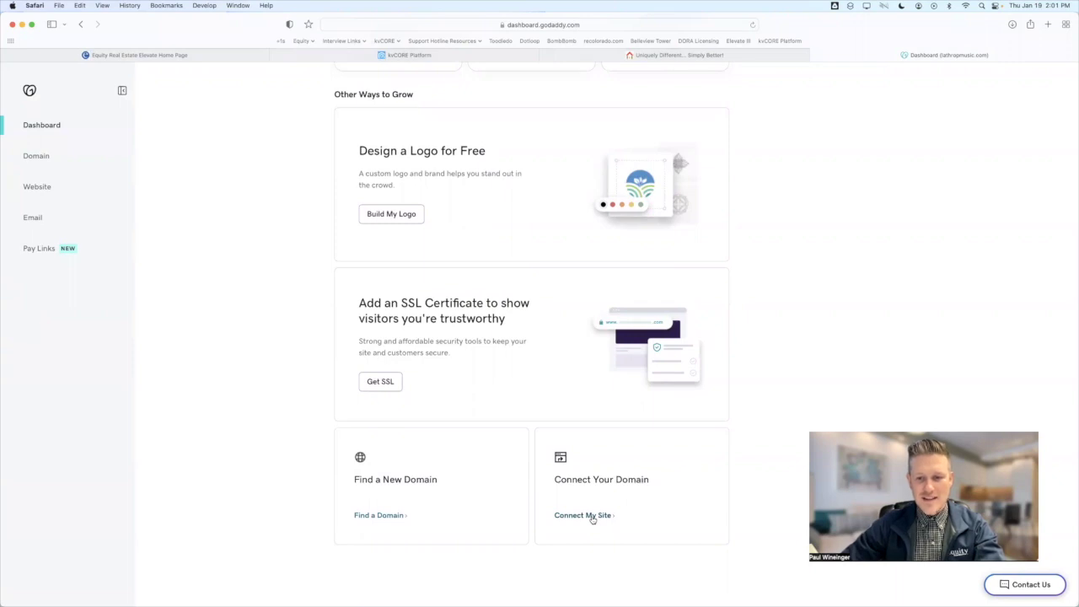
pyautogui.click(591, 516)
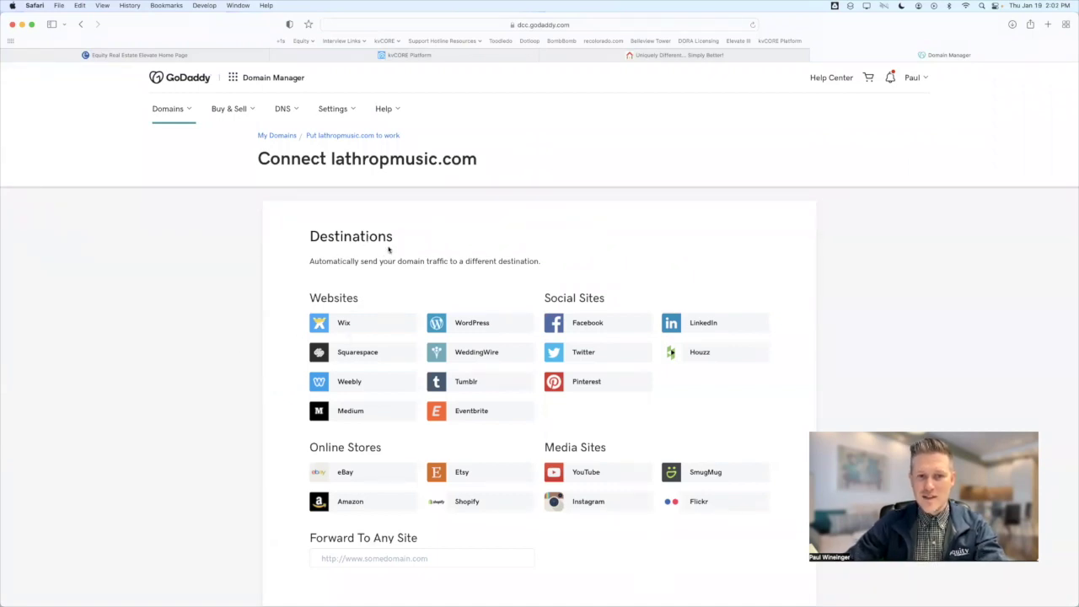
pyautogui.scroll(-3, 241, 350)
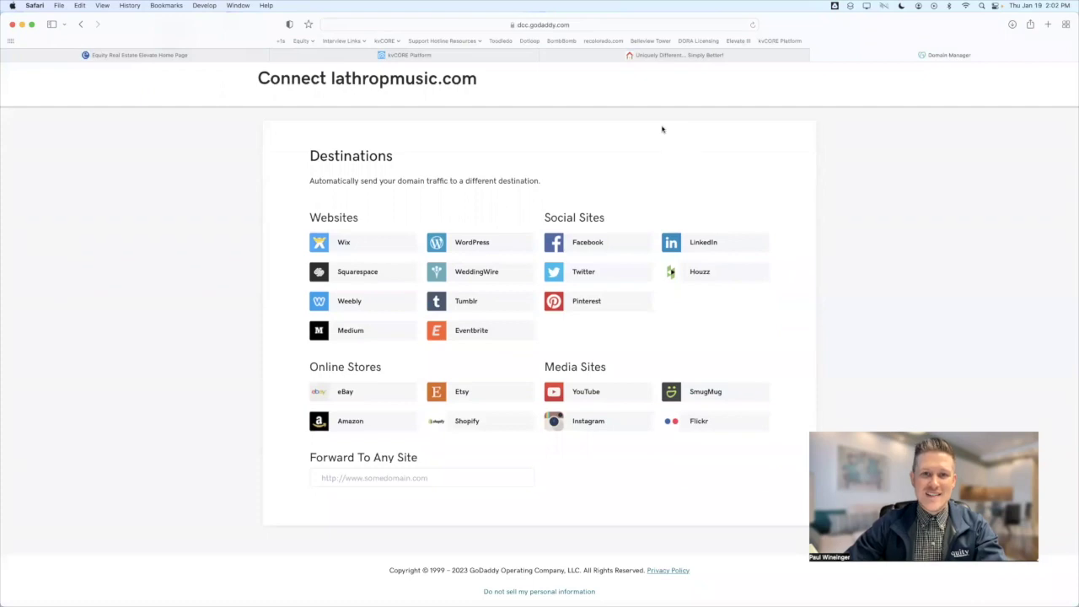
# Check the agent Equity website's subdomain address in the browser address bar.
pyautogui.click(611, 56)
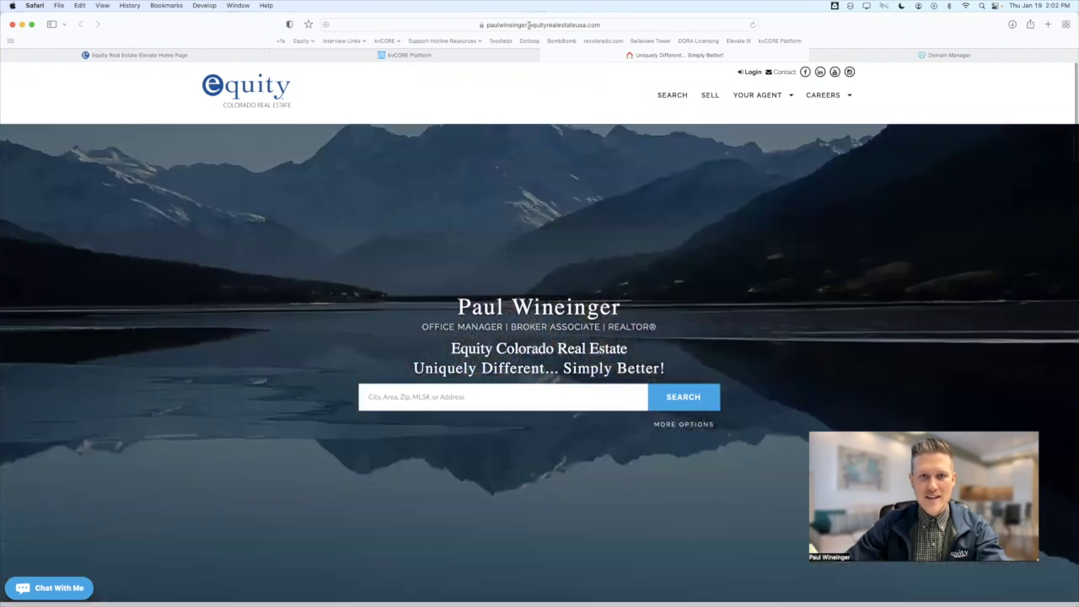
pyautogui.click(529, 25)
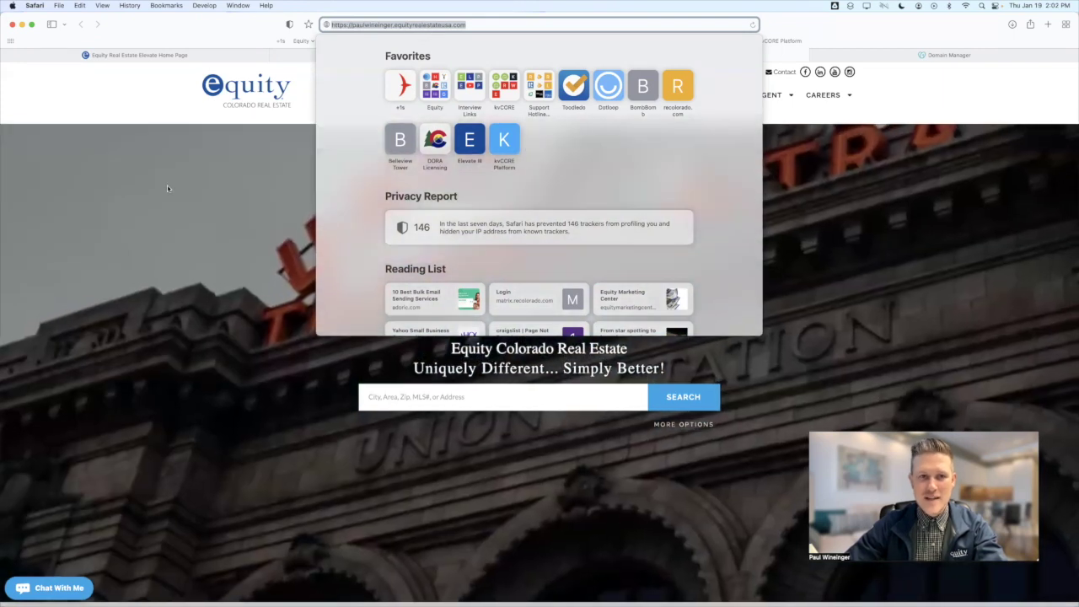
pyautogui.click(167, 188)
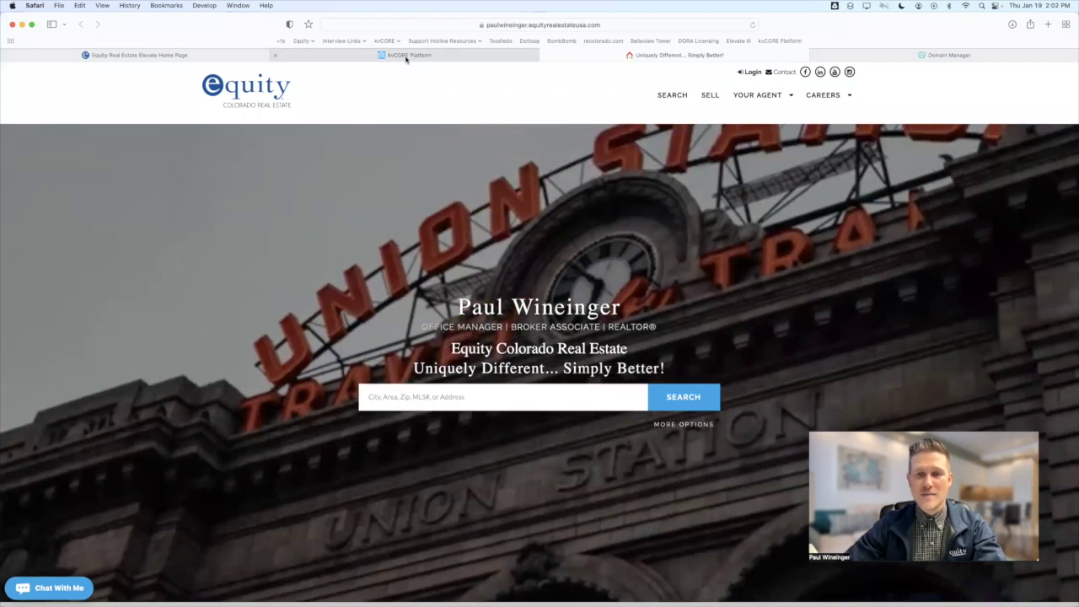
pyautogui.moveTo(405, 59)
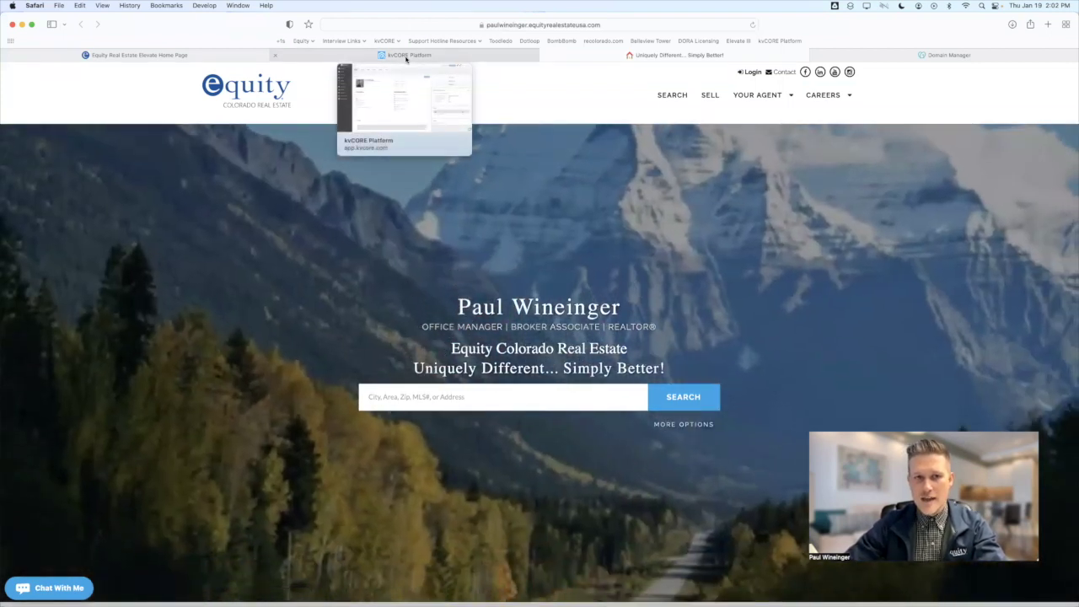
# From the kvCORE dashboard's account contact details, open the agent's website in a new tab.
pyautogui.click(406, 56)
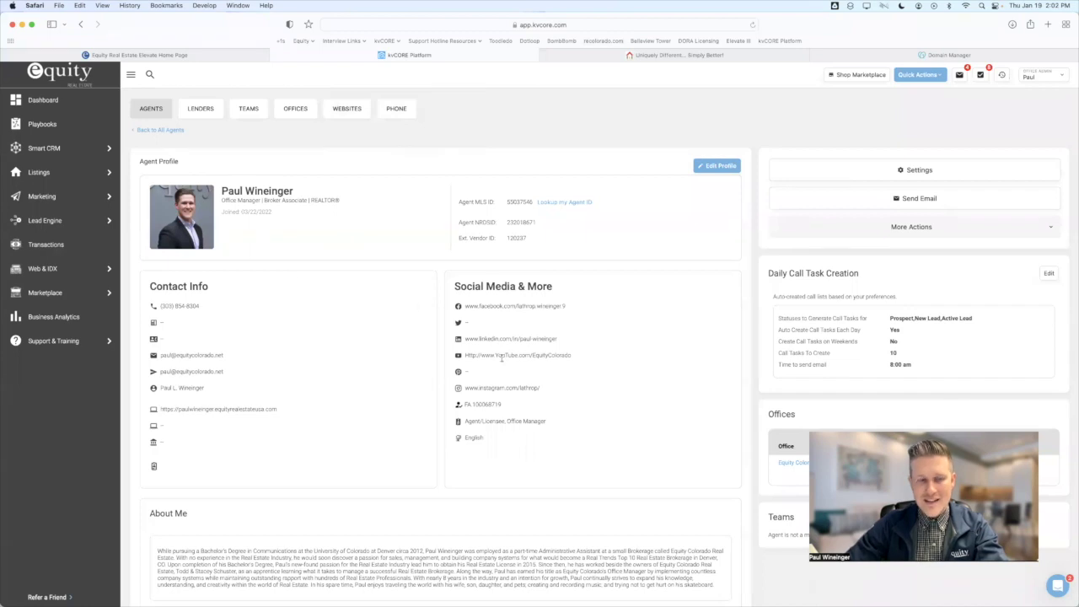
pyautogui.click(53, 106)
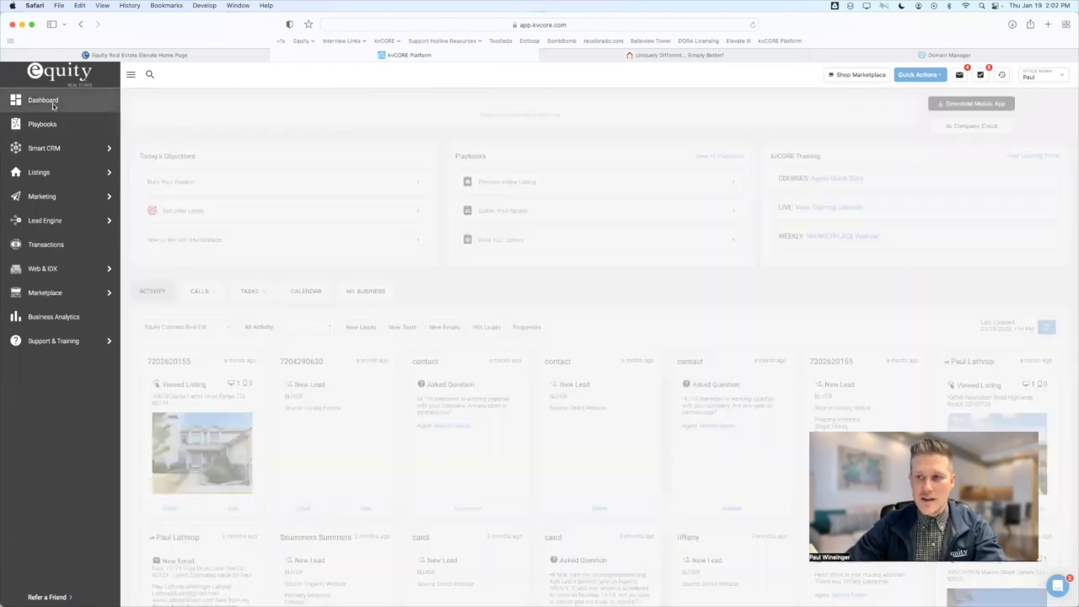
pyautogui.click(1047, 80)
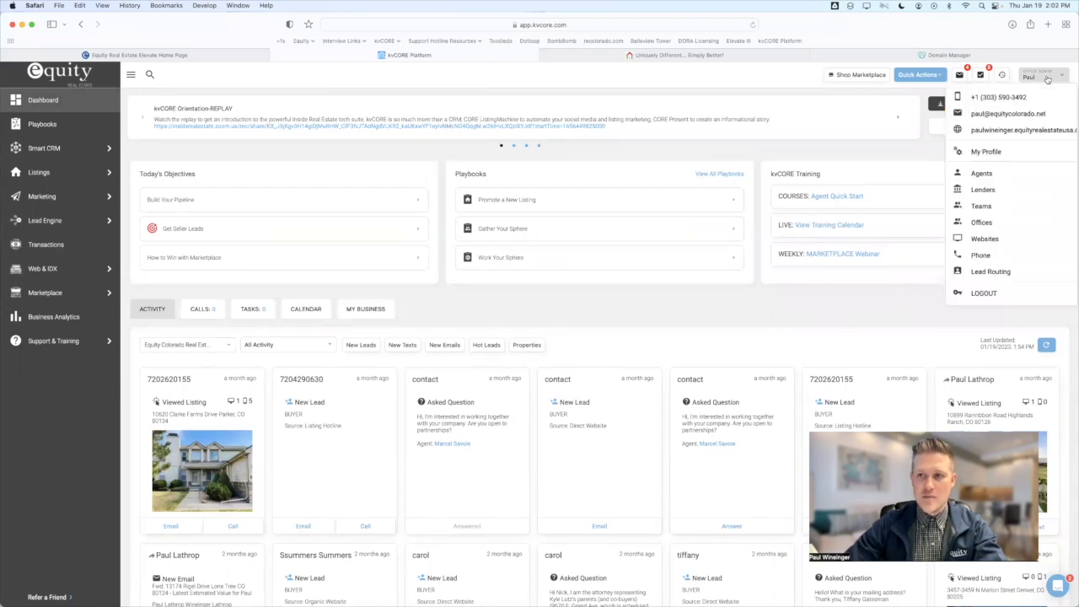
pyautogui.click(1014, 134)
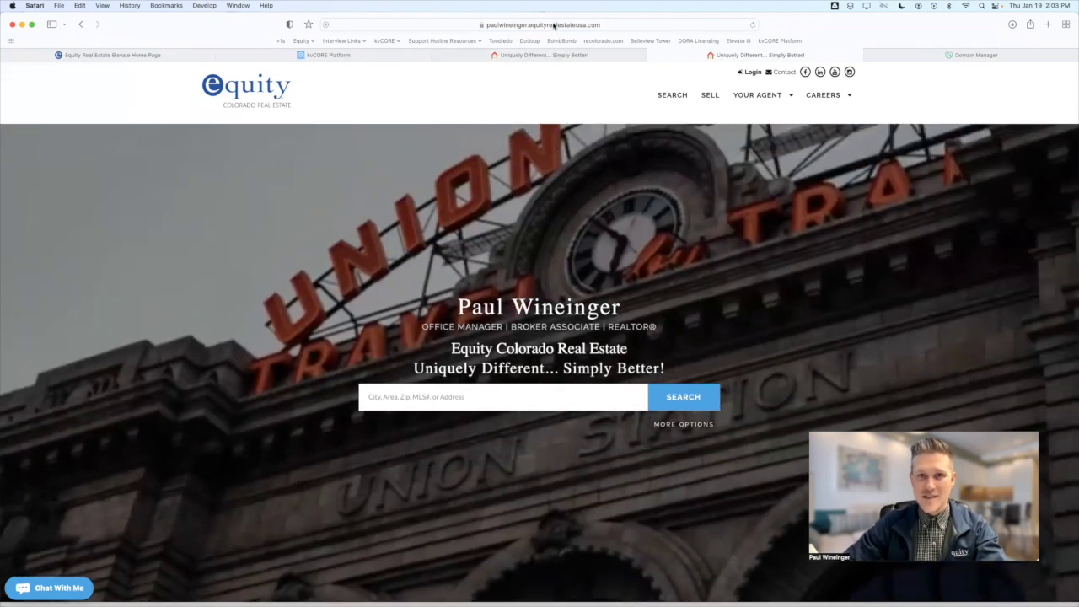
# Copy the agent website's full address from the Safari address bar.
pyautogui.click(554, 25)
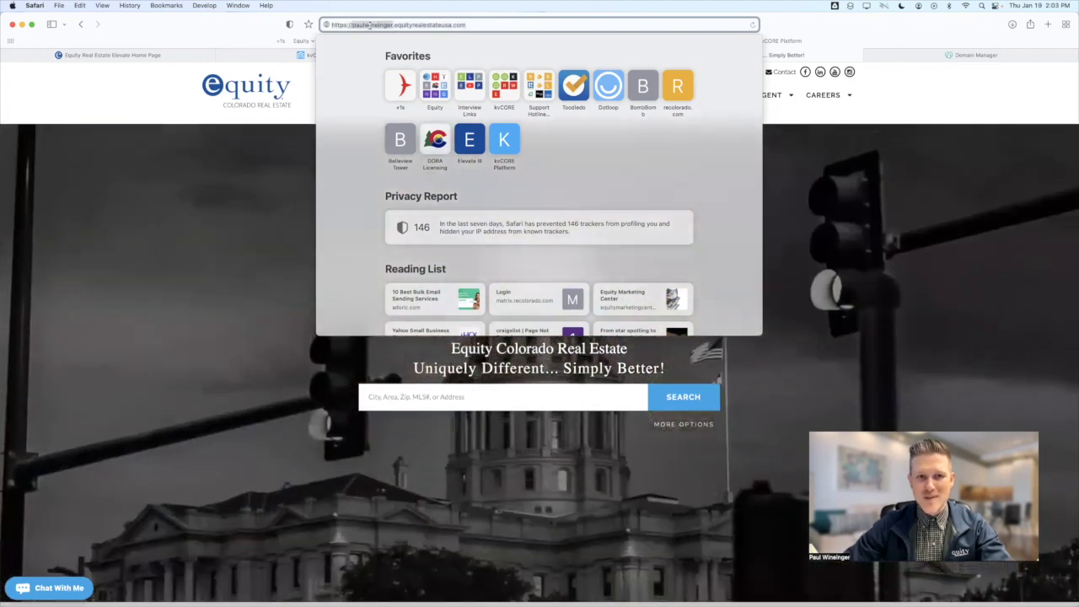
pyautogui.rightClick(370, 25)
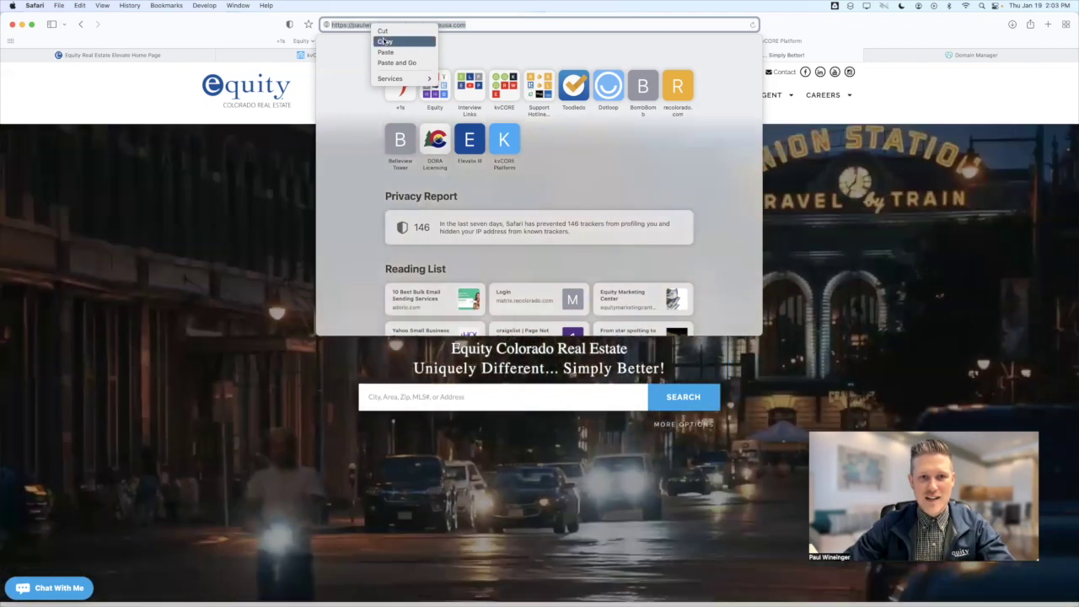
pyautogui.click(384, 41)
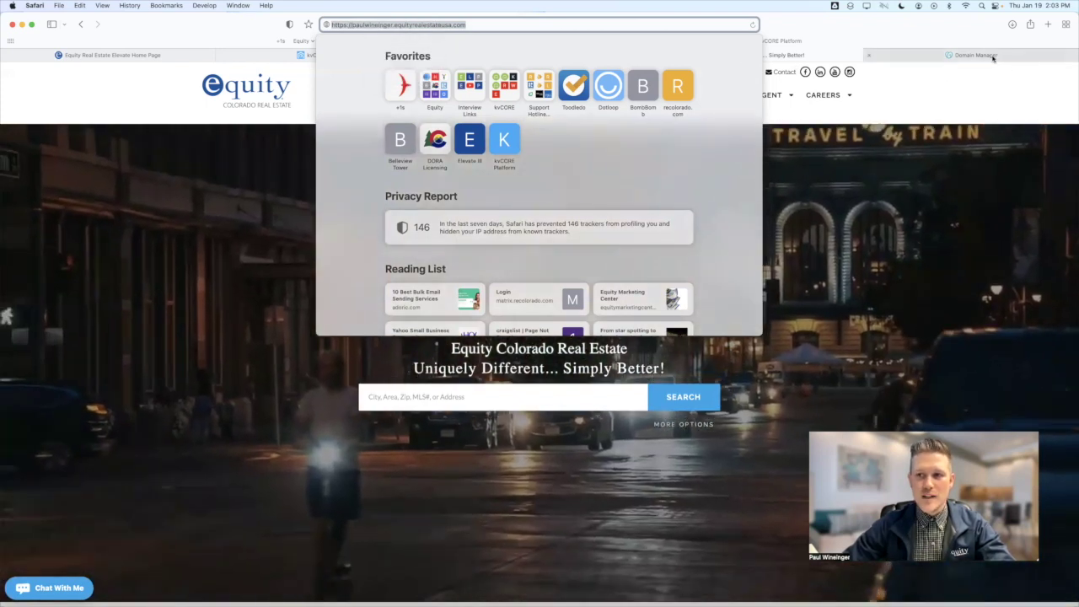
# Paste the agent website address into lathropmusic.com's Forward To Any Site field.
pyautogui.click(991, 56)
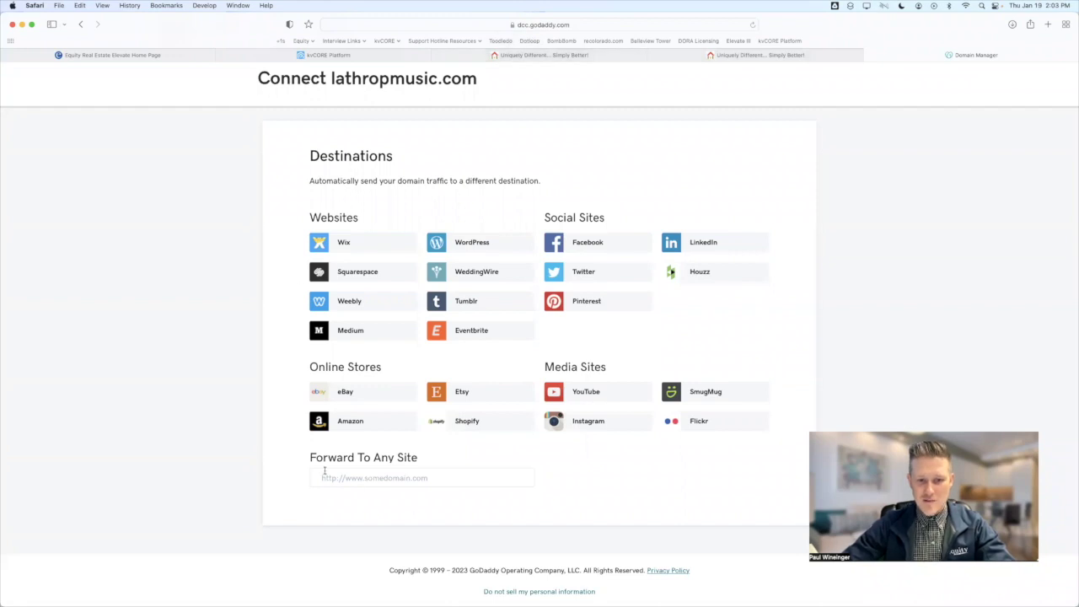
pyautogui.click(379, 477)
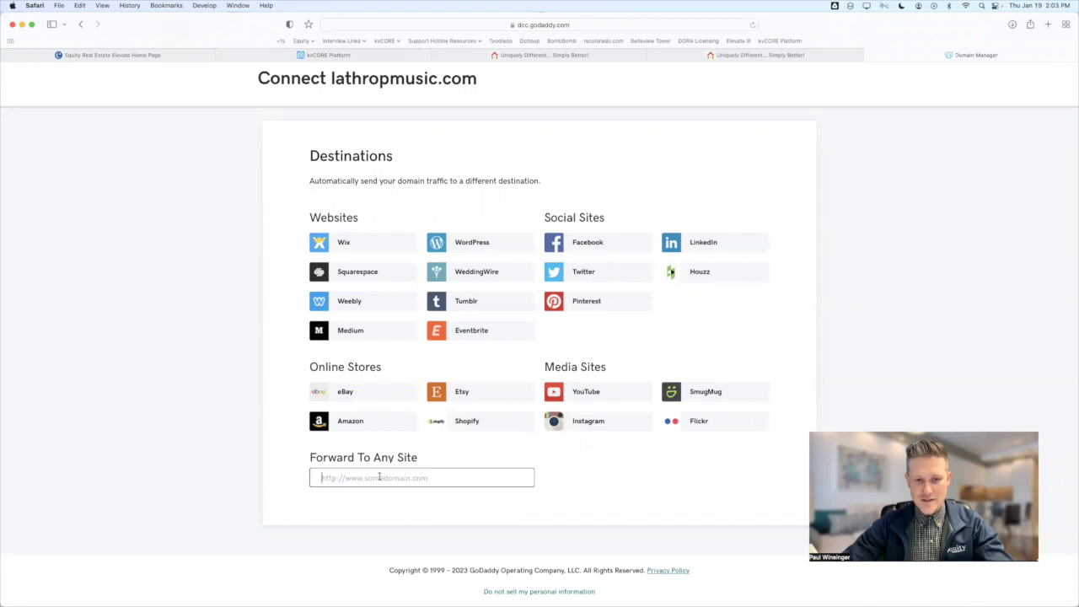
pyautogui.press('super+v')
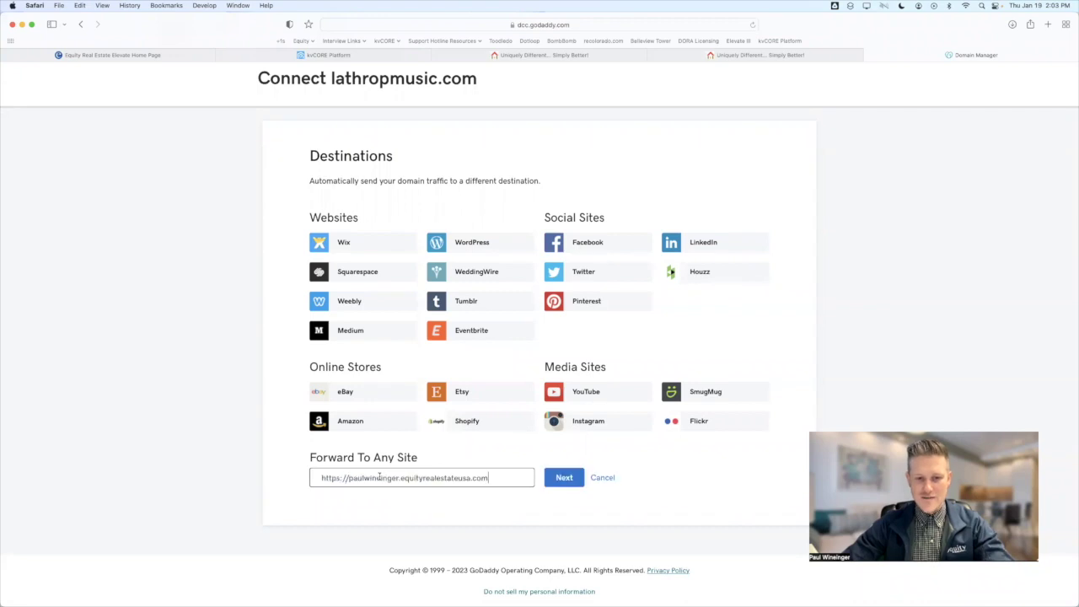
# Confirm the redirect as Permanent (301) with Forward only forwarding in the advanced options.
pyautogui.click(564, 478)
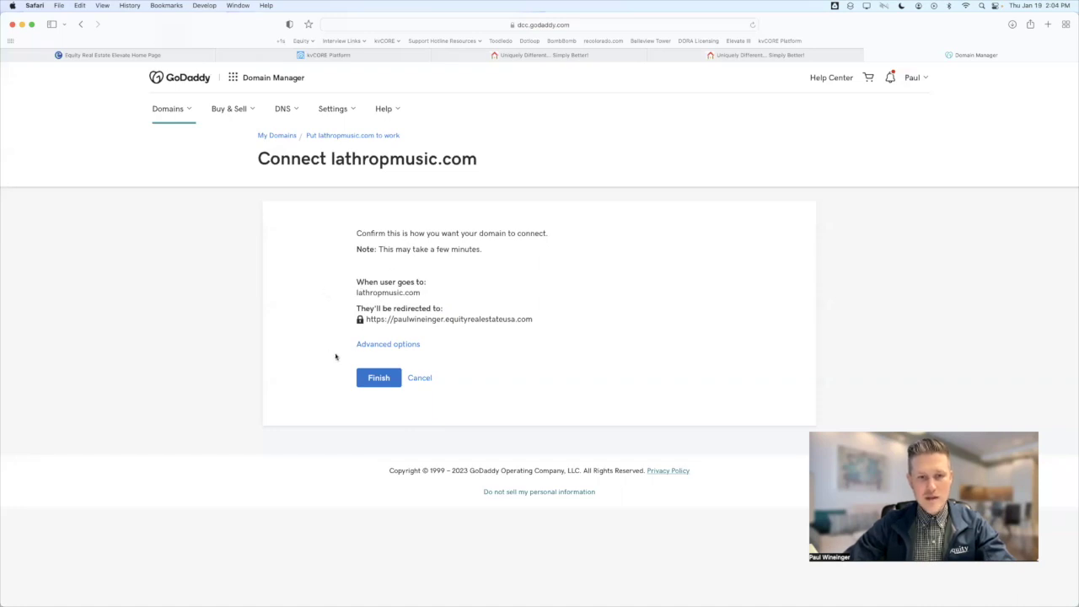
pyautogui.click(376, 344)
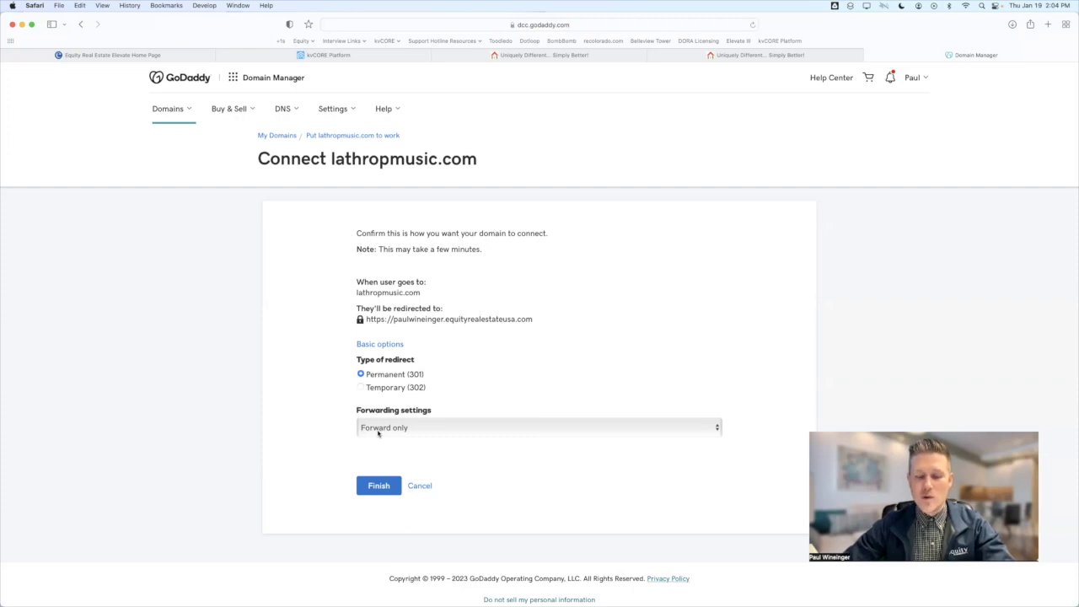
pyautogui.click(378, 430)
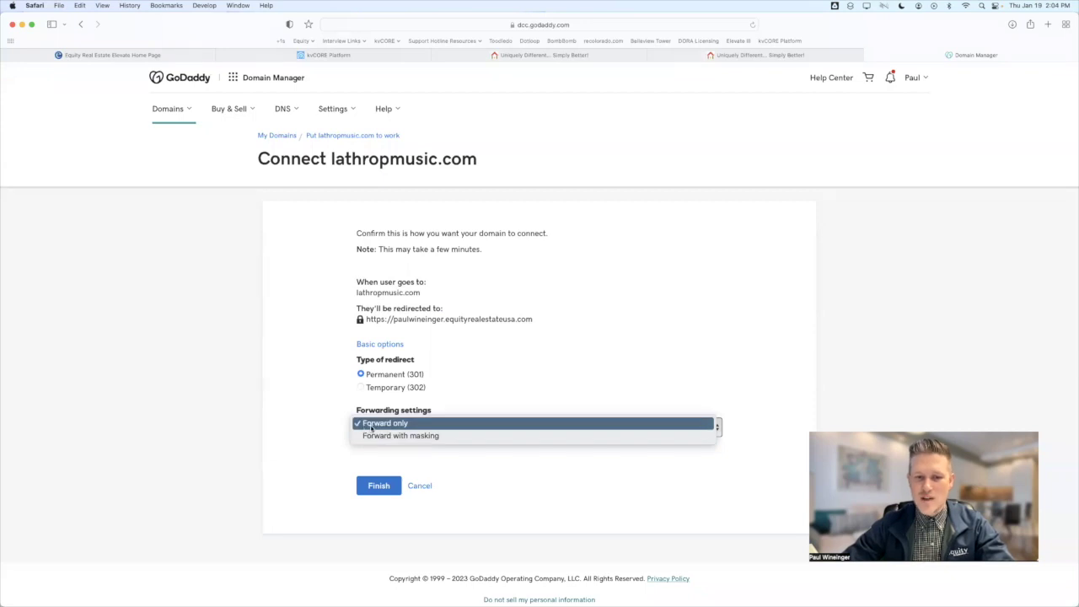
pyautogui.click(270, 472)
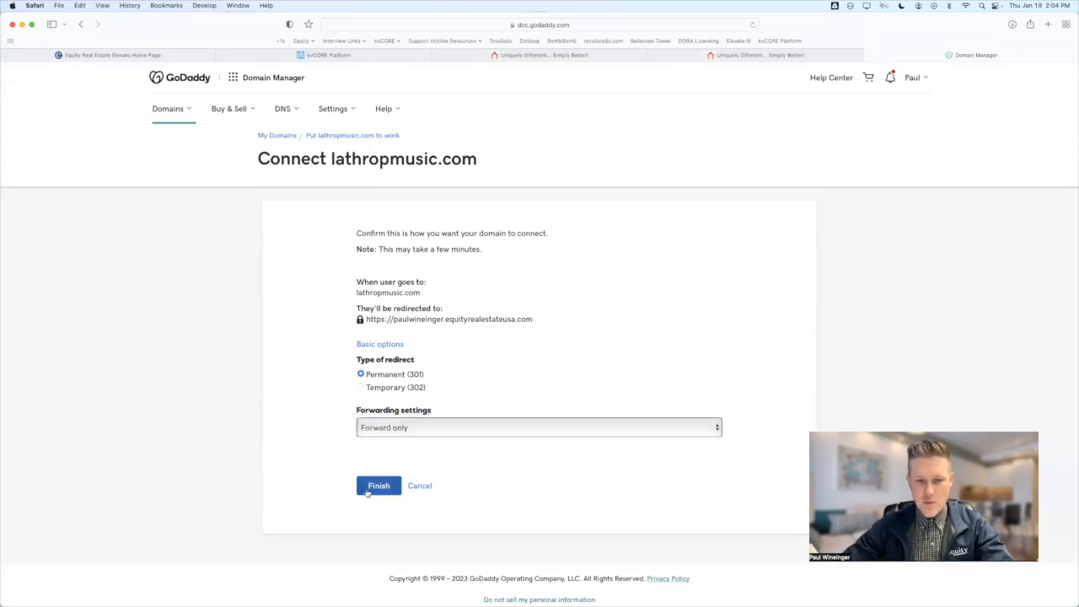
# Finish the forwarding, then verify lathropmusic.com in a new tab lands on the agent's website.
pyautogui.click(375, 487)
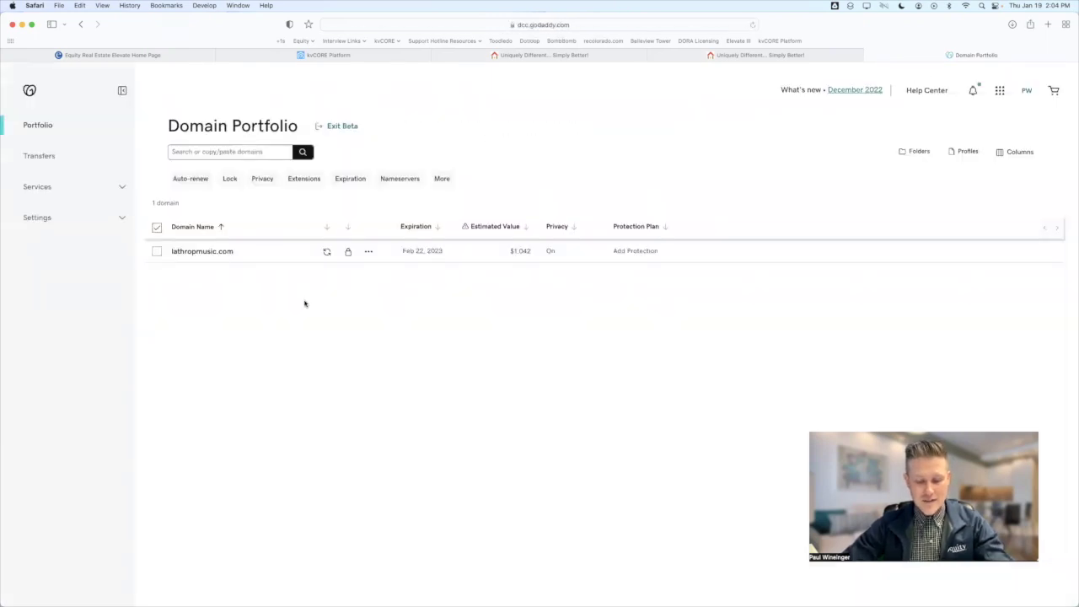
pyautogui.press('super+t')
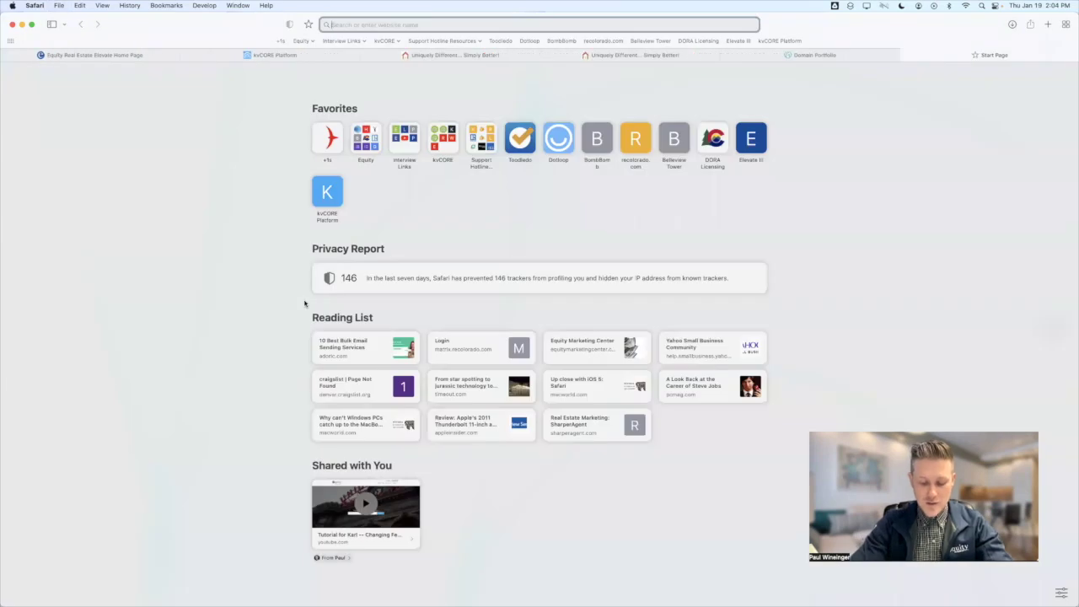
pyautogui.write('lathropmusi')
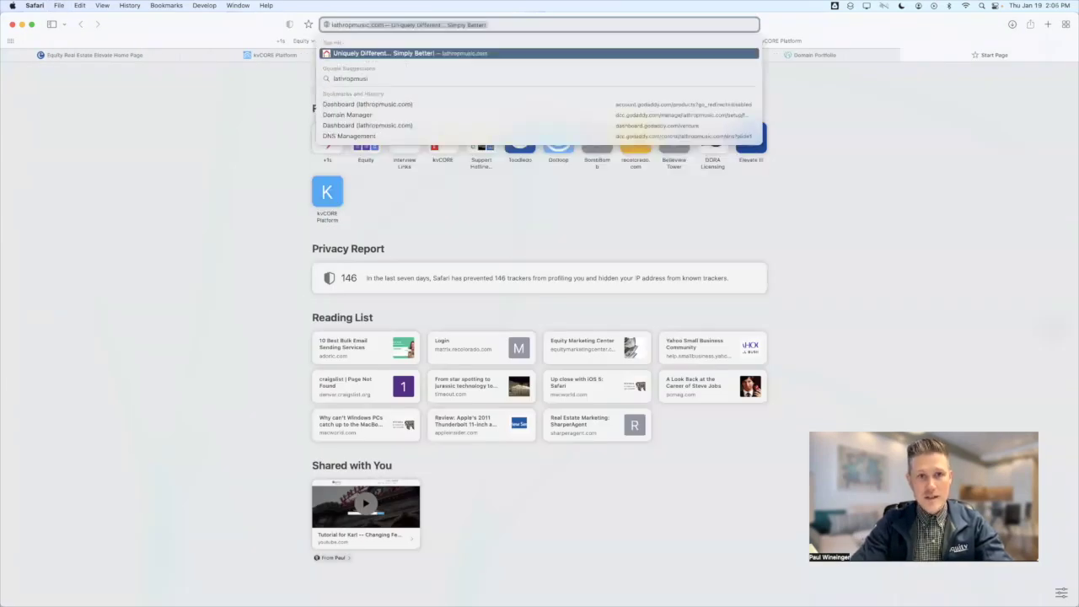
pyautogui.write('c.com')
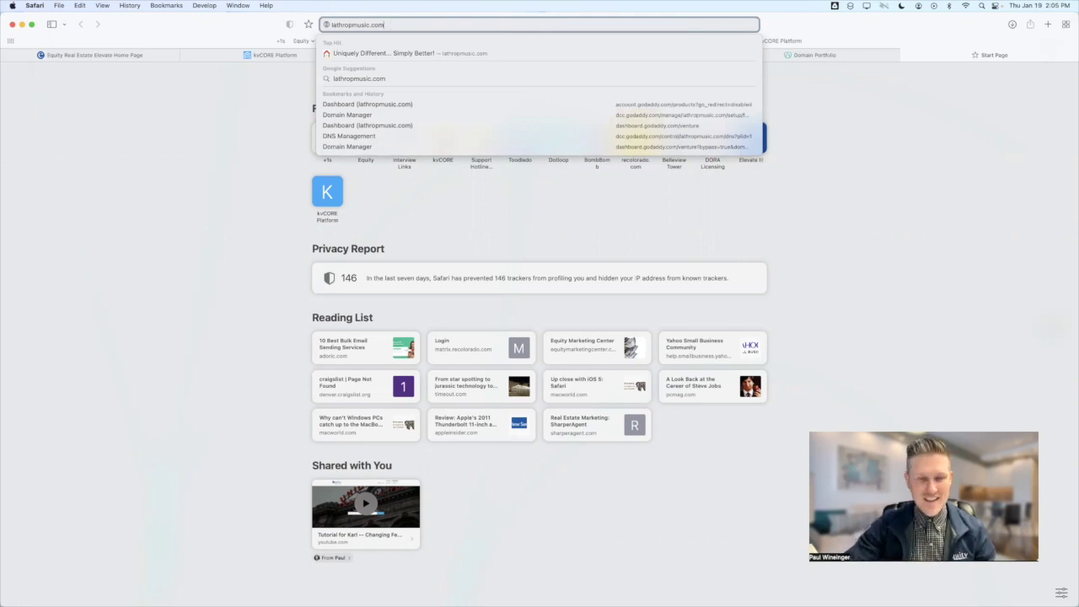
pyautogui.press('Return')
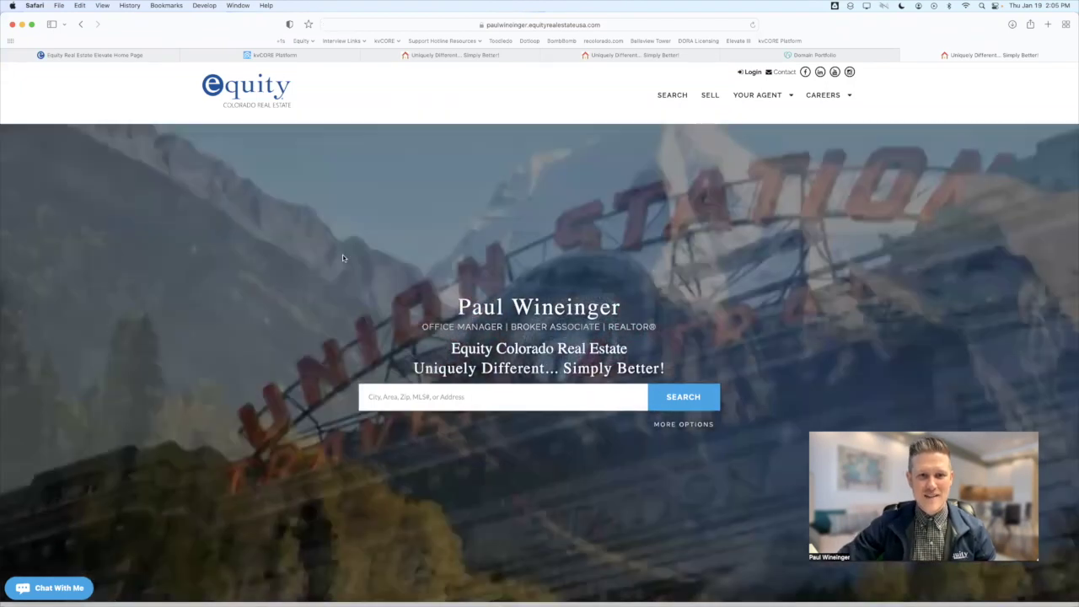
pyautogui.scroll(-1, 524, 199)
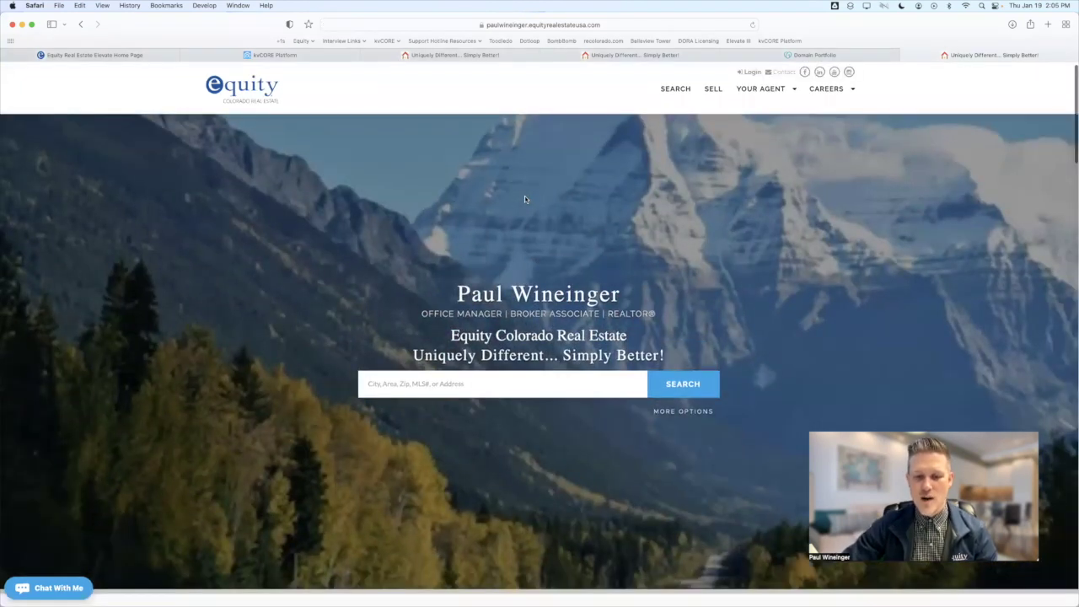
pyautogui.scroll(-2, 524, 198)
pyautogui.scroll(3, 524, 199)
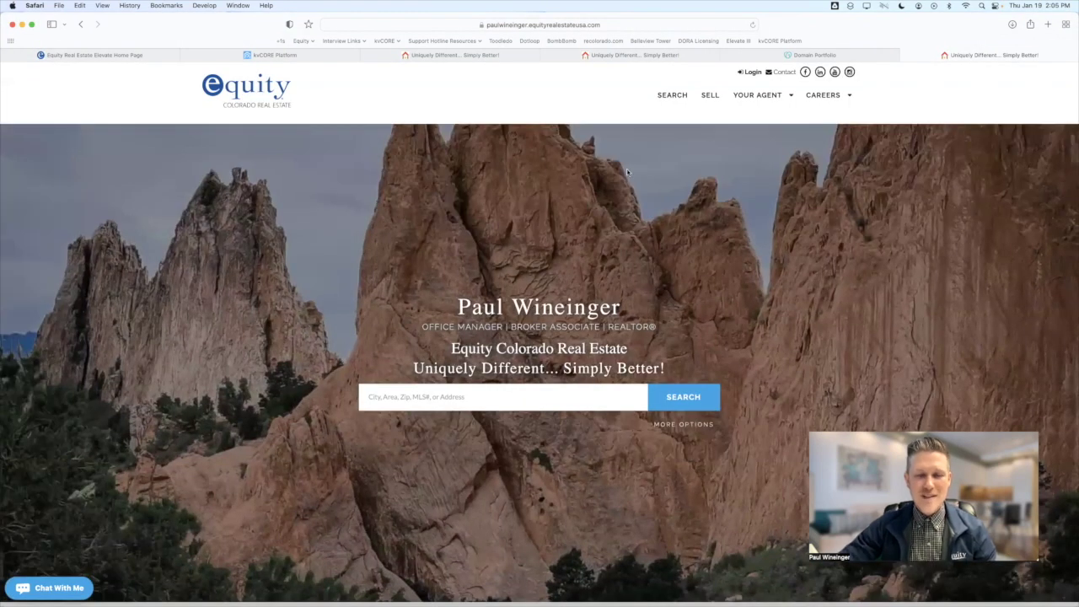